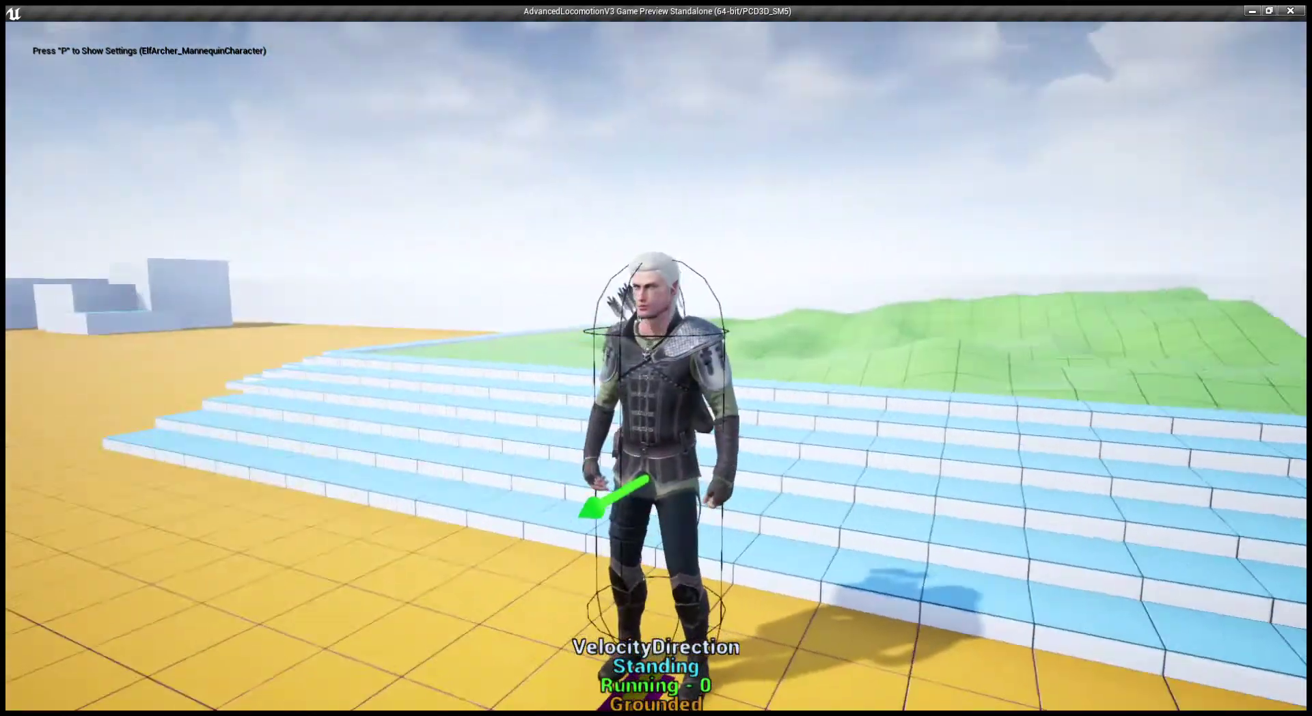
Step: Run the Elf Archer to the Controllable Bot wall, then back toward the camera and stop
key("w")
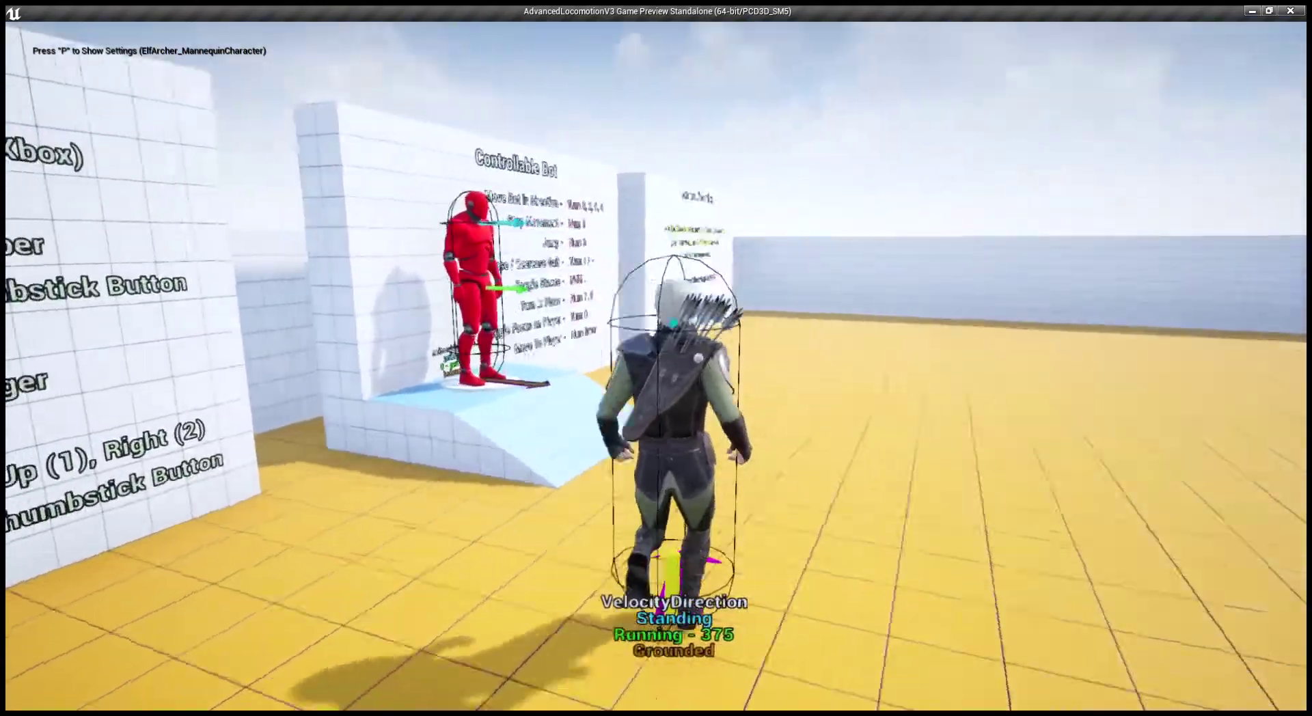
key("s")
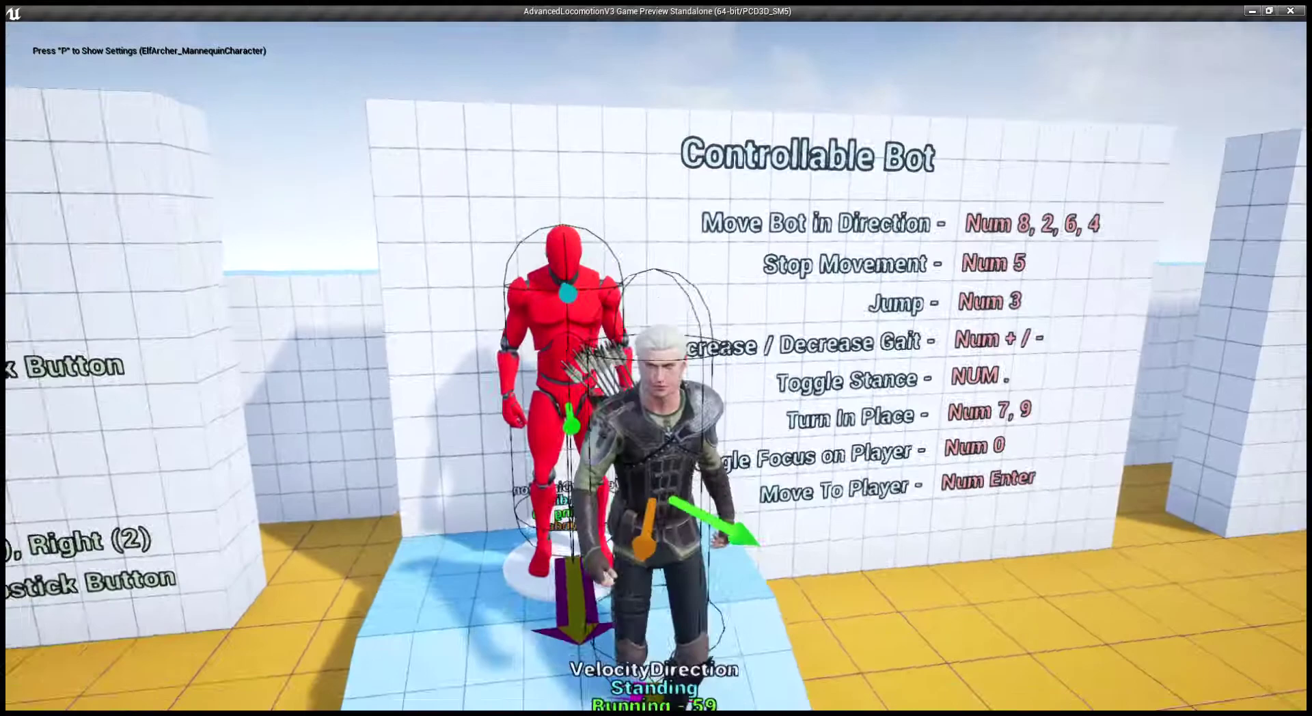
key("s")
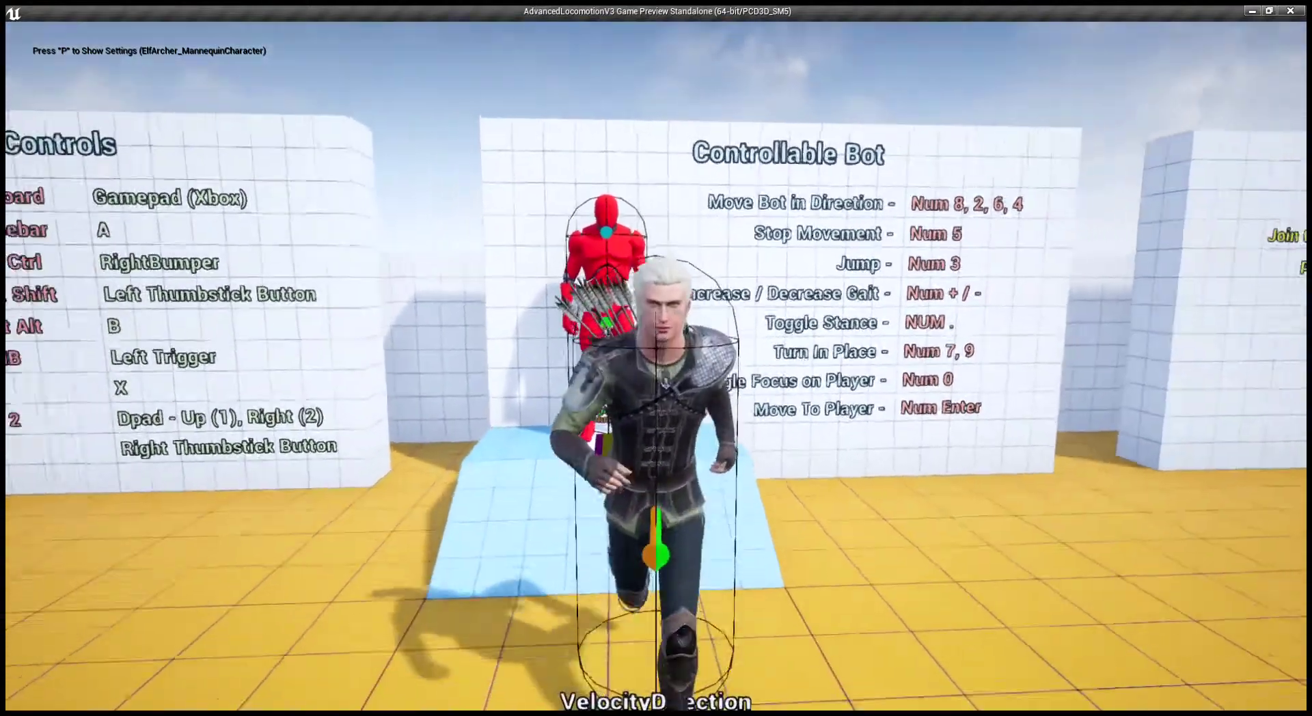
key("s")
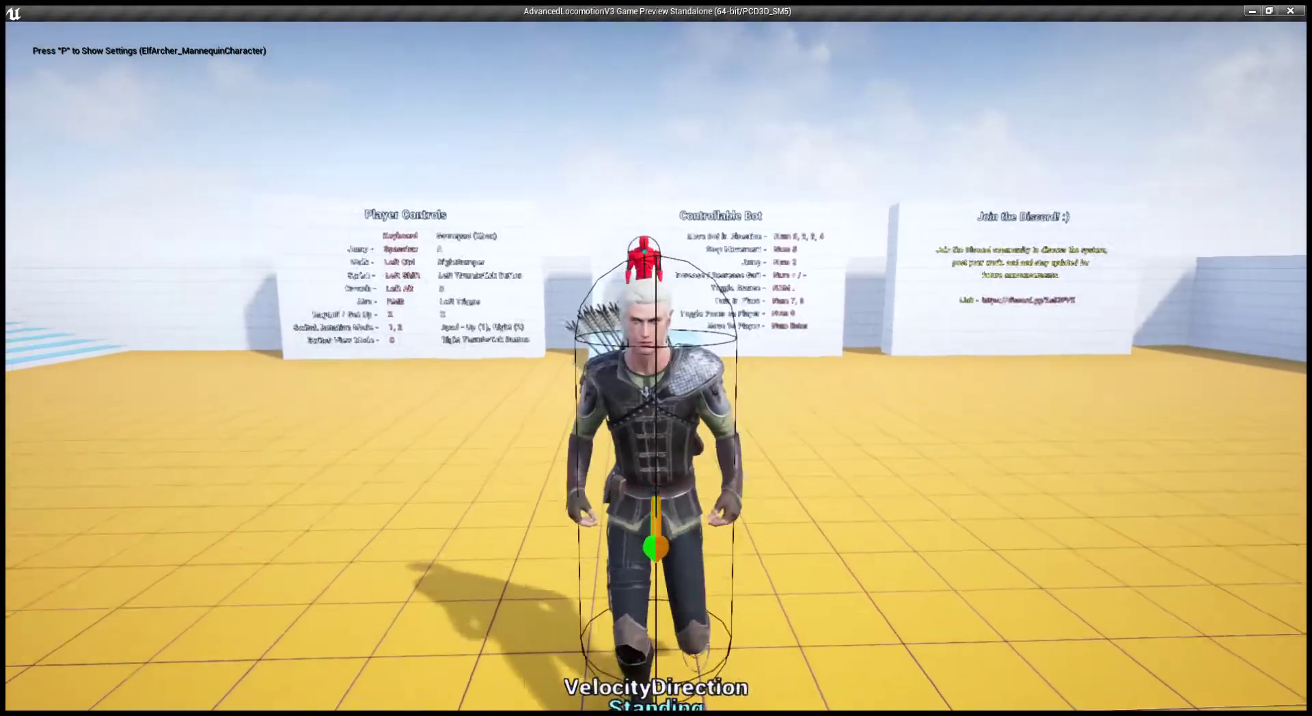
Step: Walk the archer sideways, then sprint away, veering left and back toward the camera
key("d")
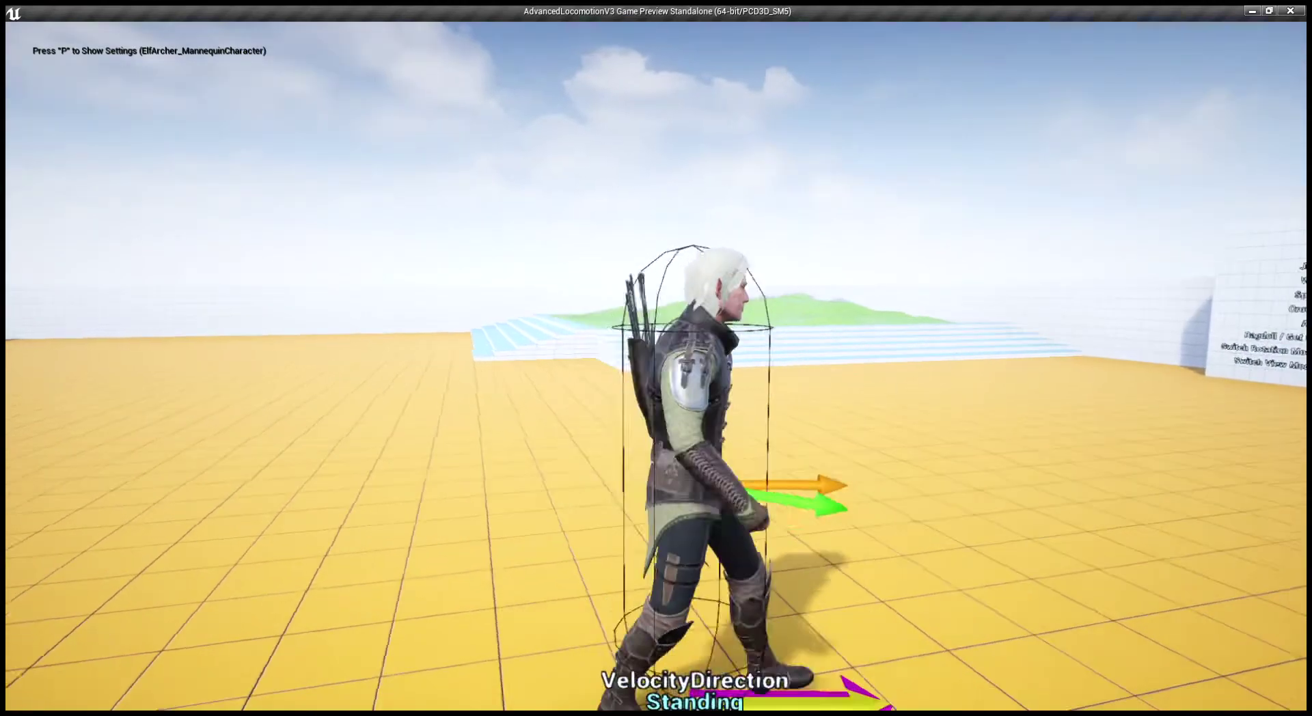
key("shift+w")
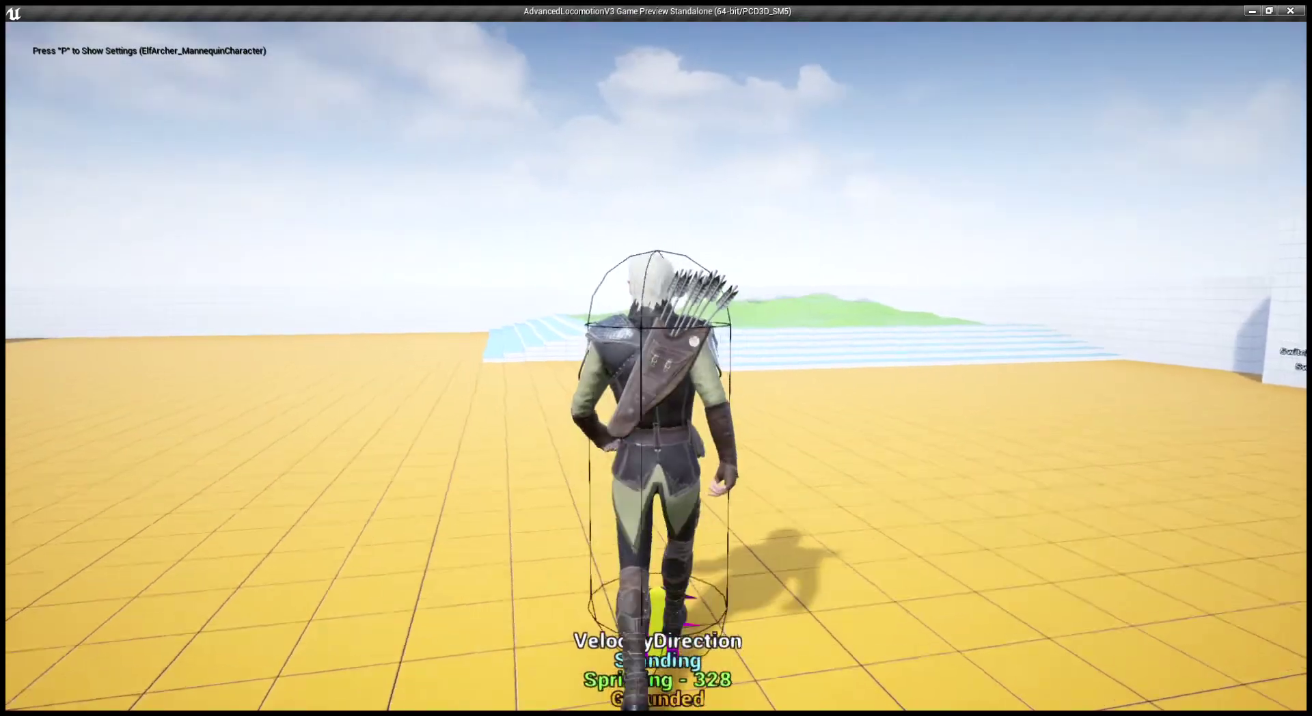
key("a")
key("s")
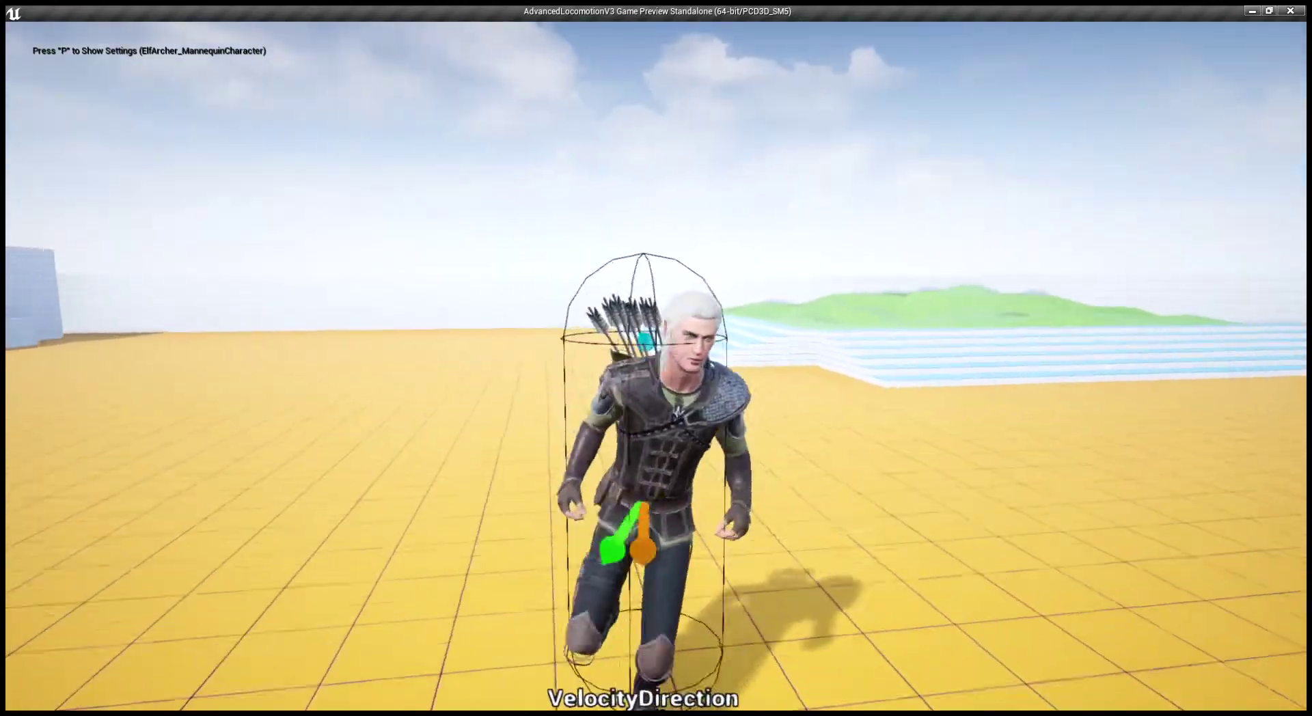
Step: Sprint away from the camera, back again, then right toward the far wall
key("shift+w")
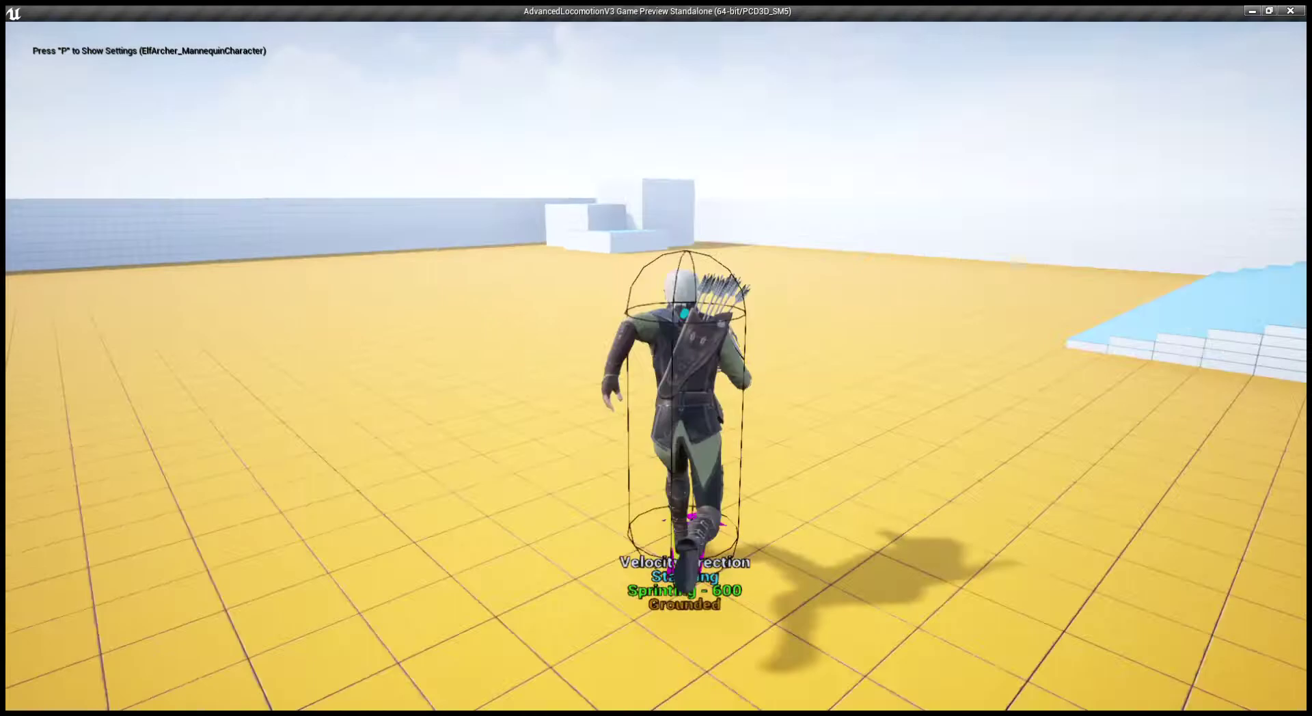
key("s")
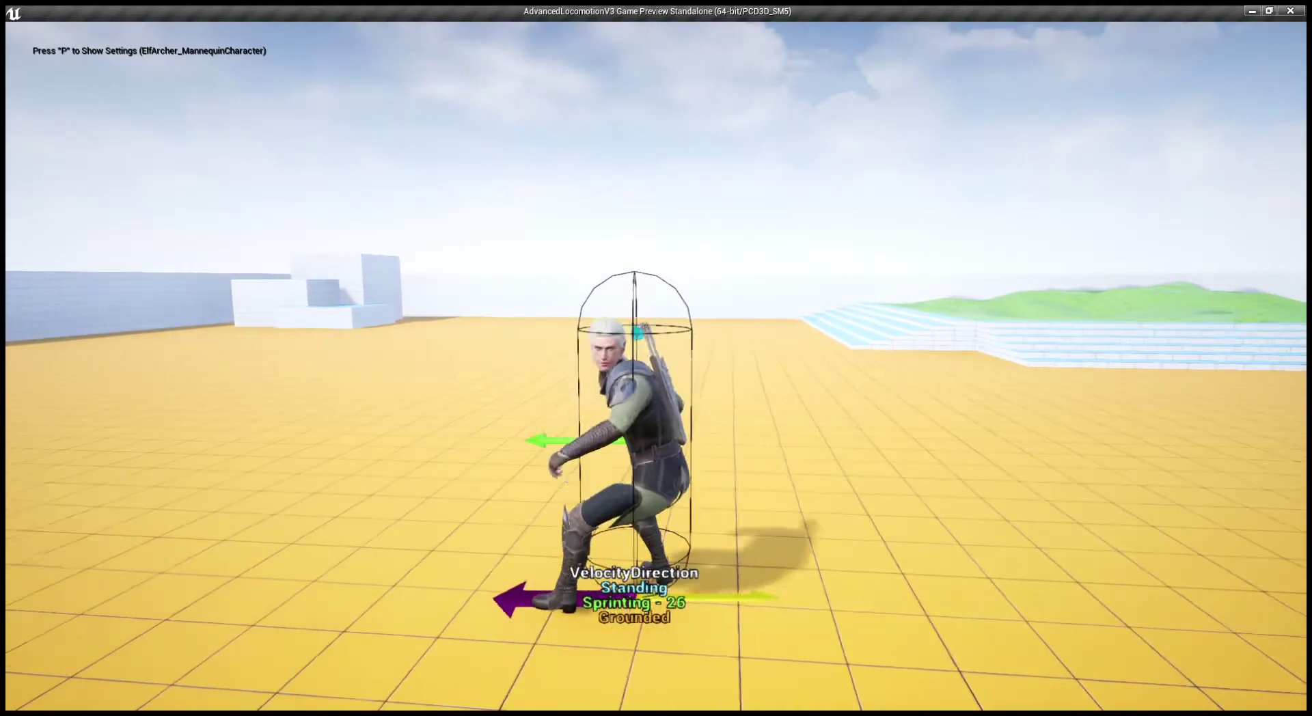
key("d")
key("w")
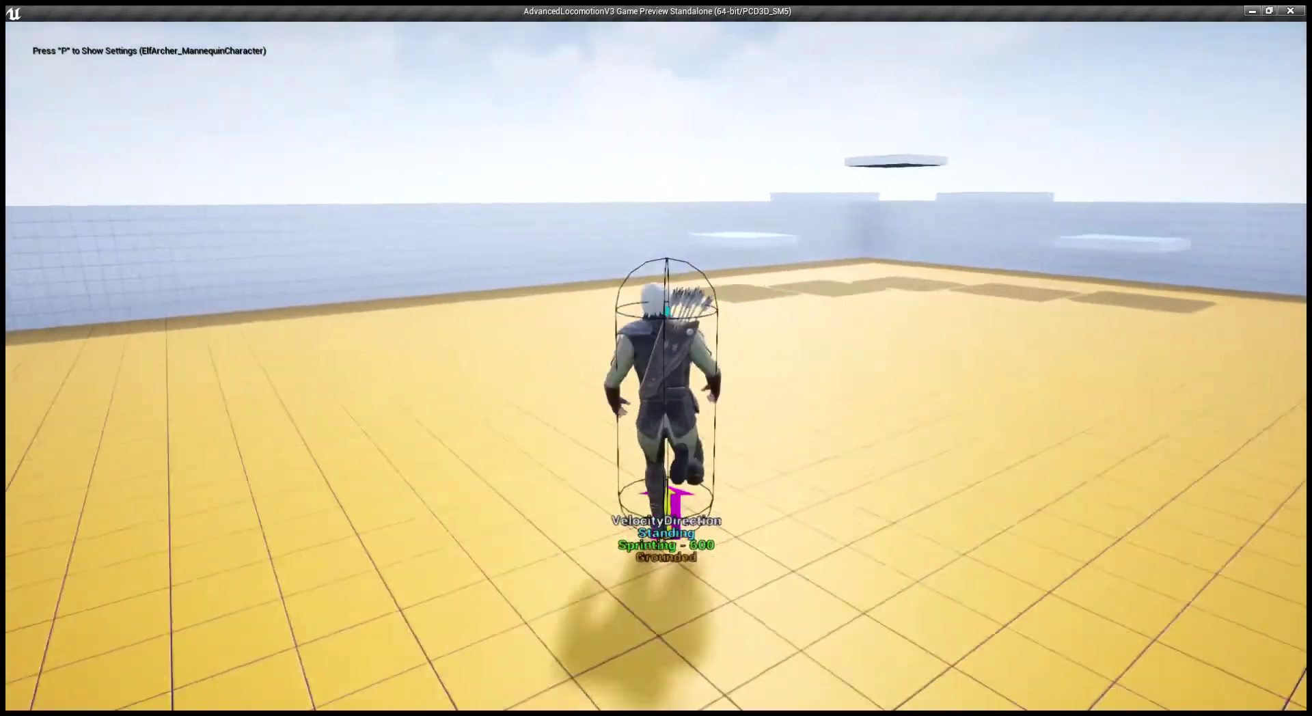
Step: Jump the archer across two blue platforms, run off the ledge, and sprint left across the floor
key("space")
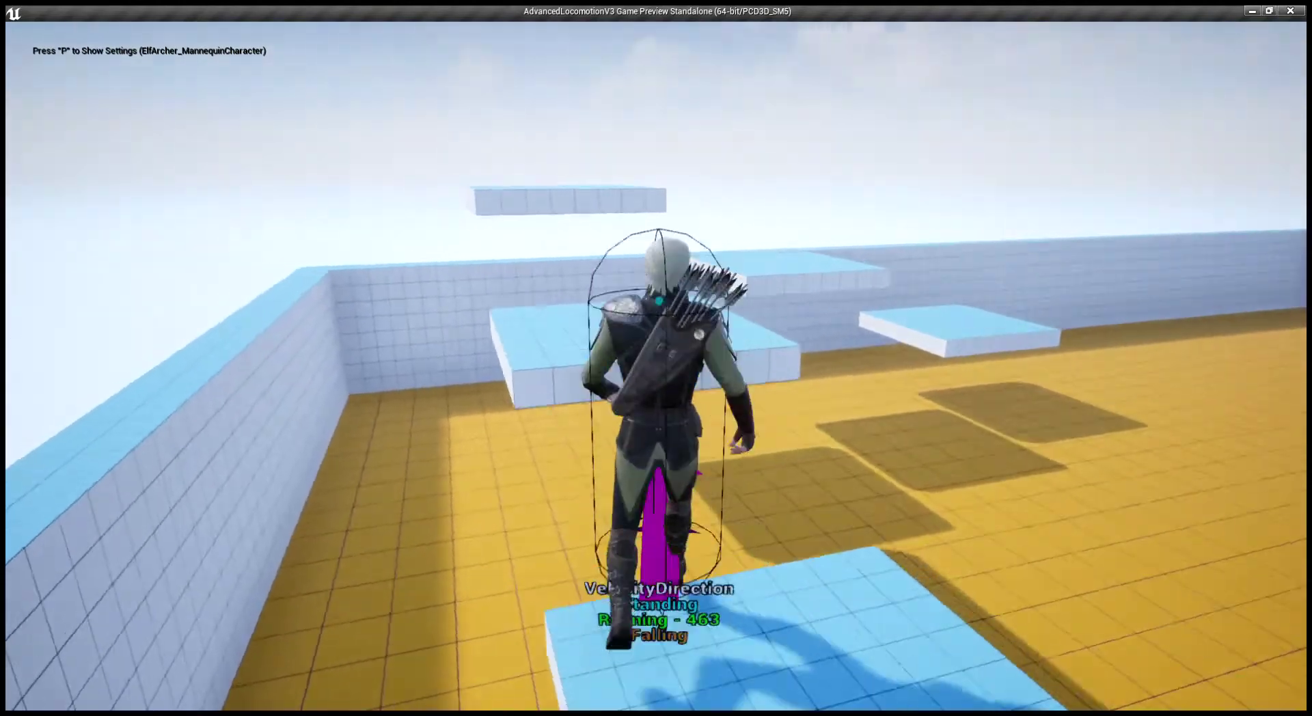
key("space")
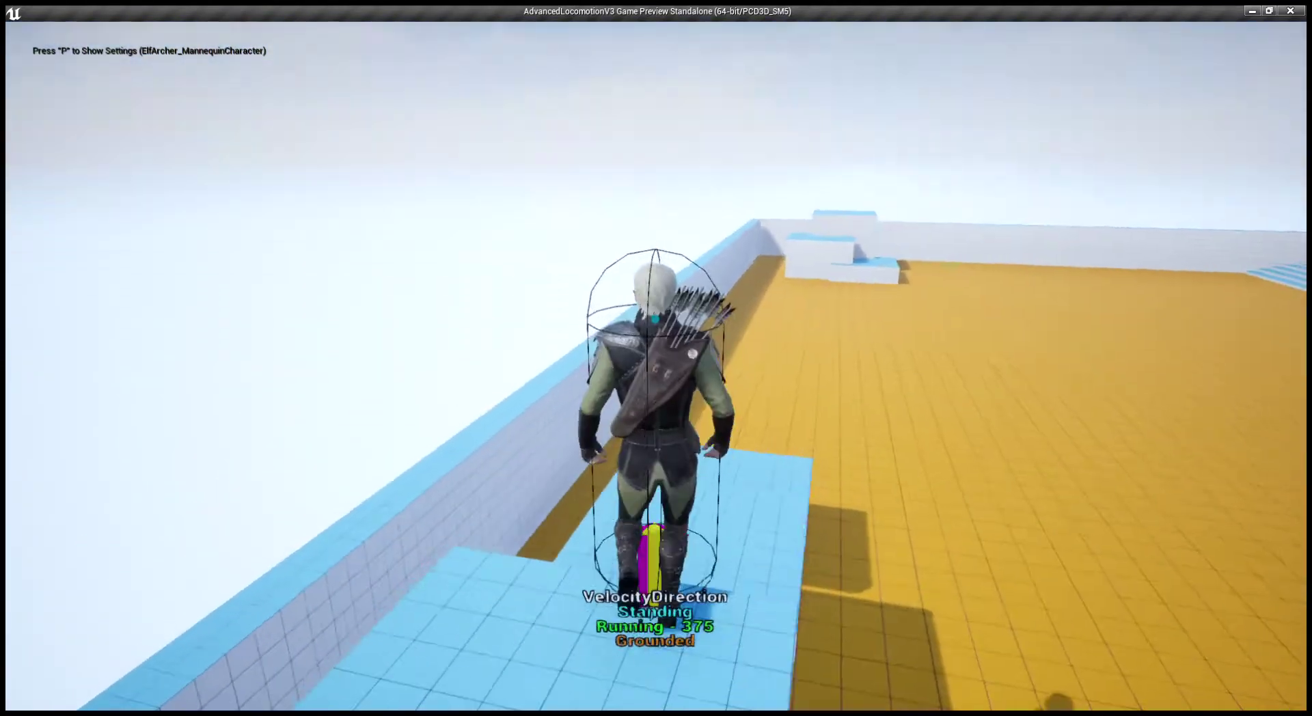
key("space")
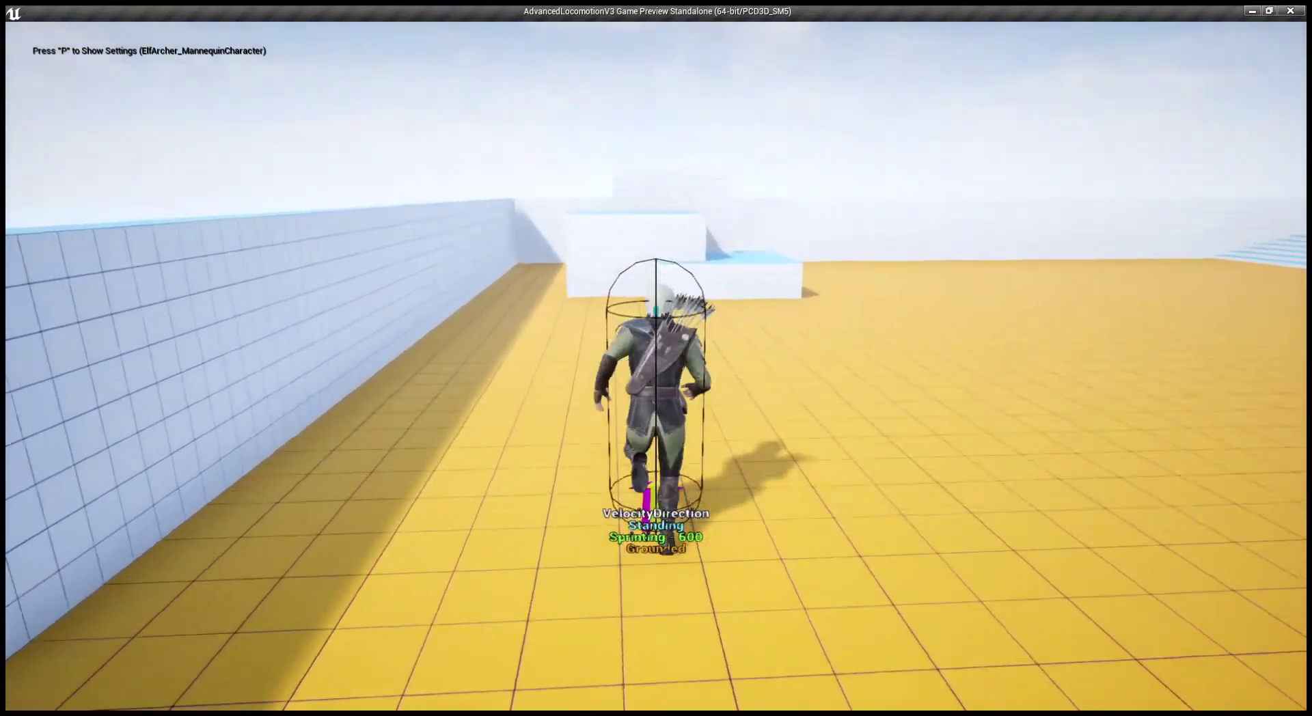
key("shift")
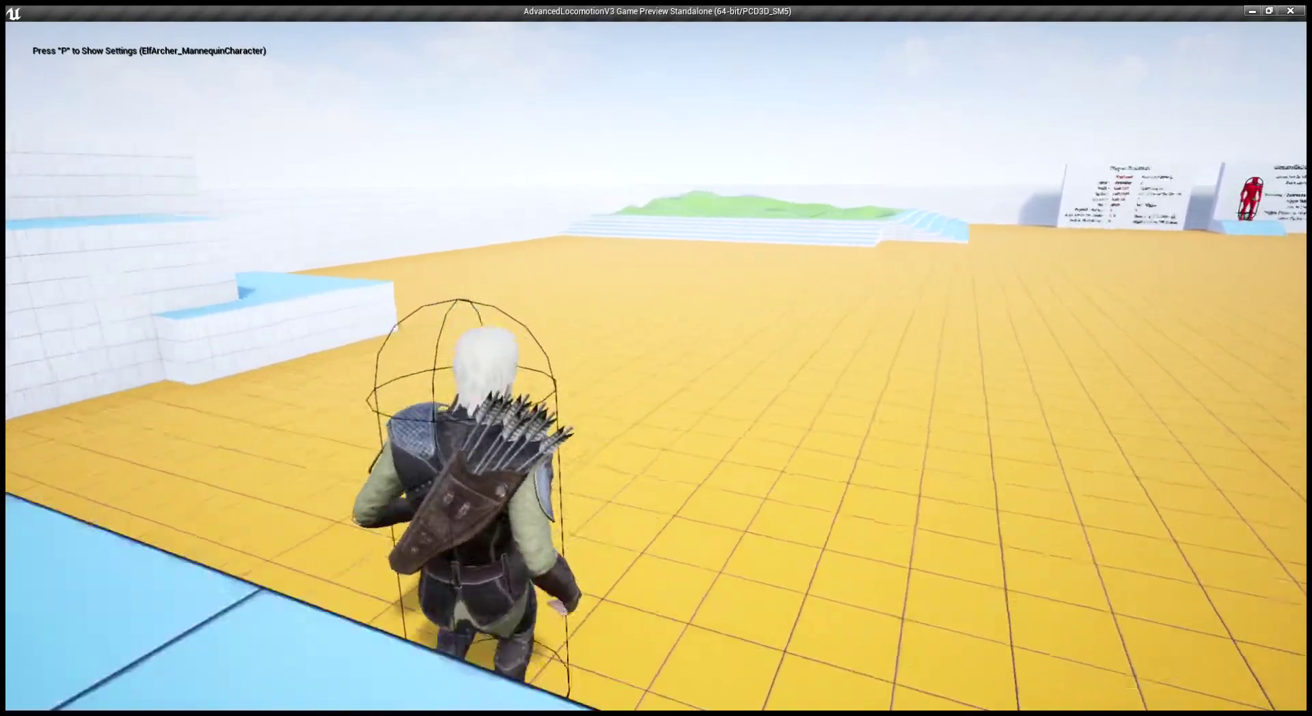
Step: Run the archer across the yellow floor toward the stairs, then crouch
key("w")
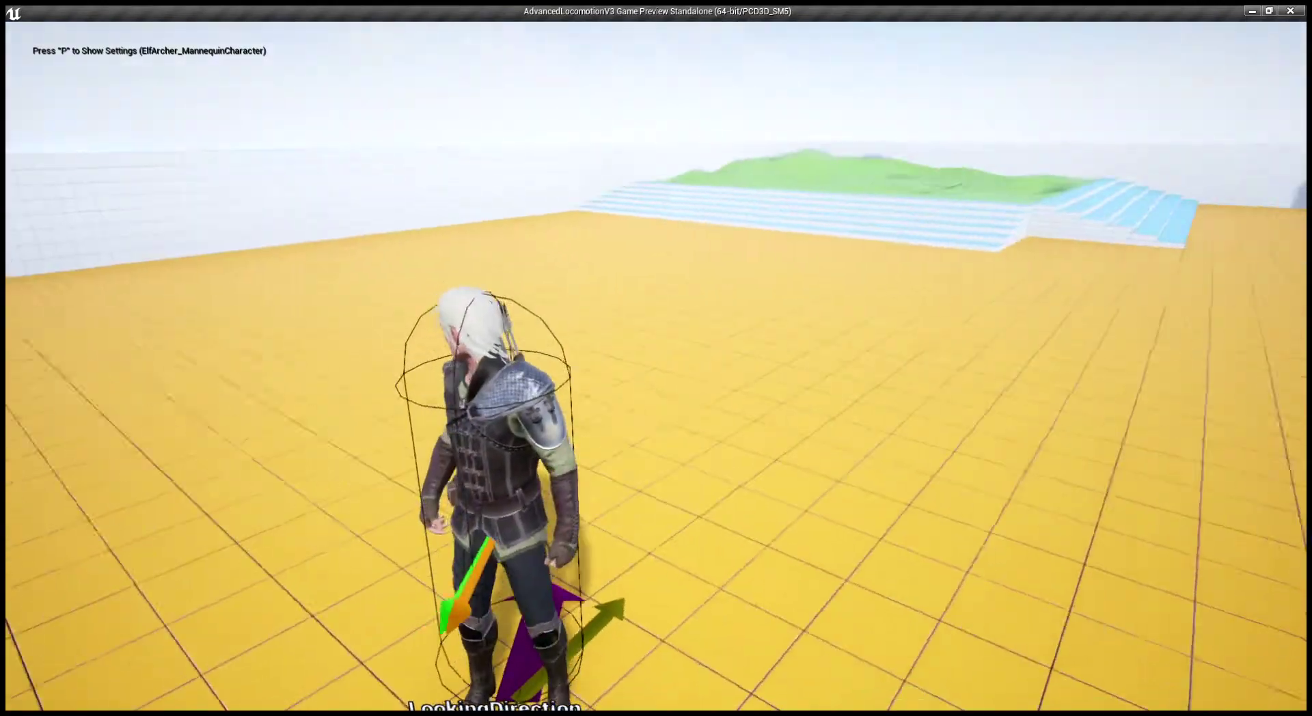
key("w")
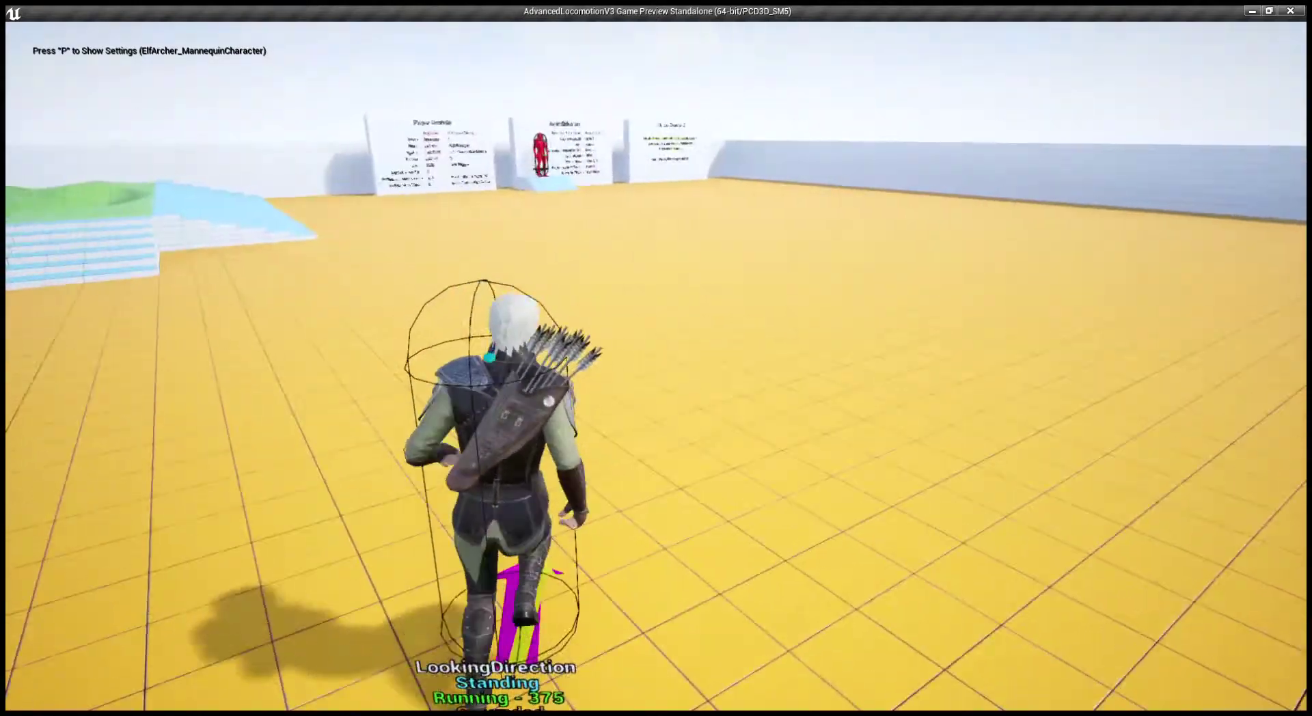
key("c")
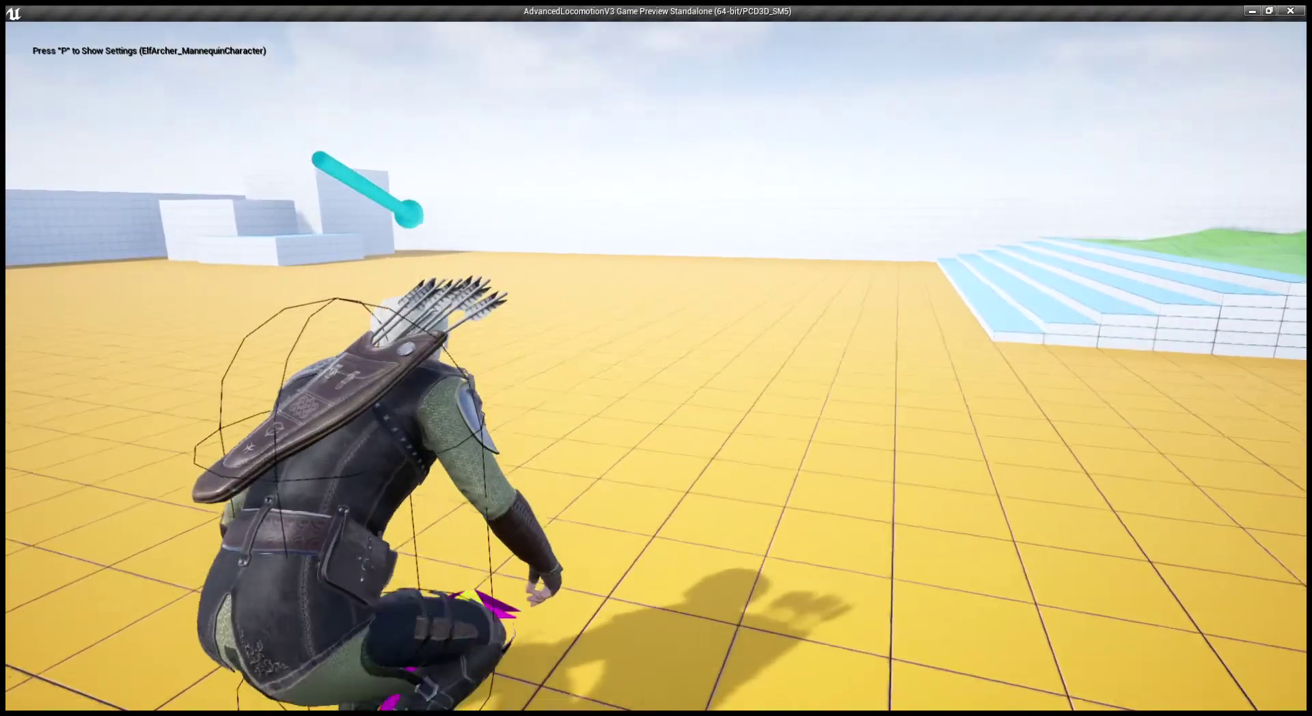
Step: Stand the archer up, run him forward, then turn and run back toward the camera
key("c")
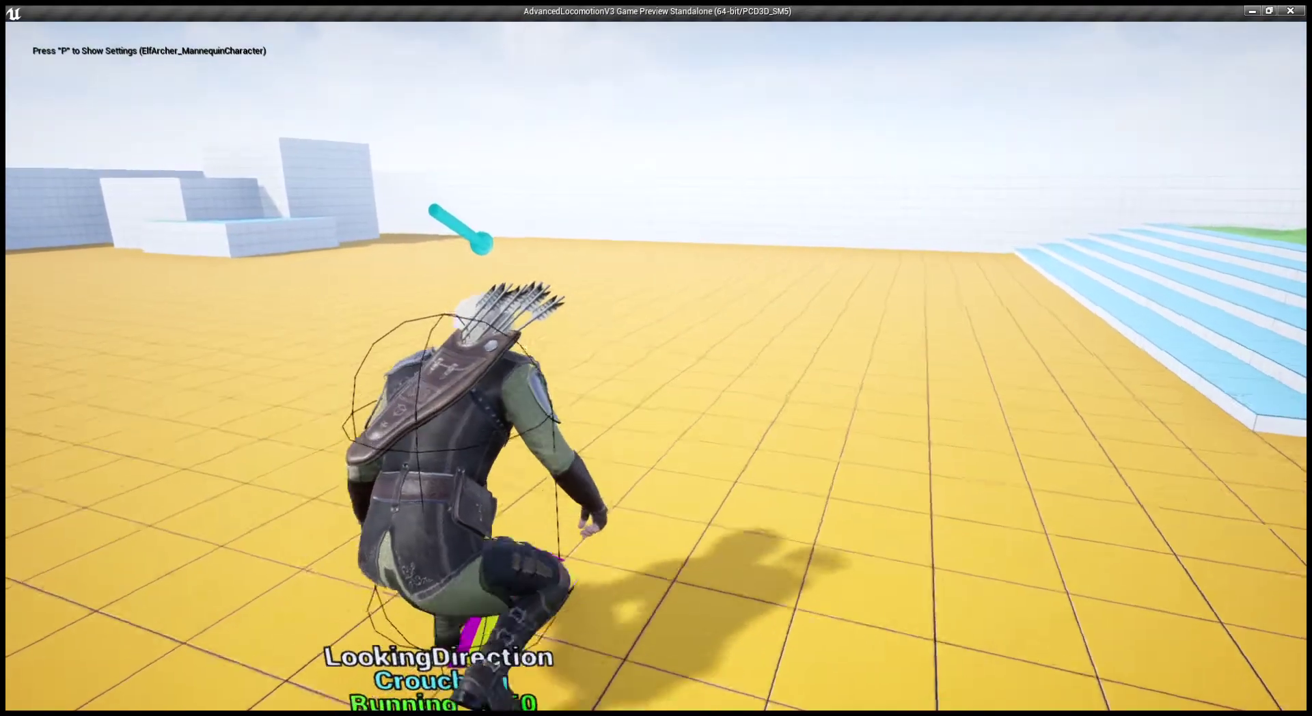
key("w")
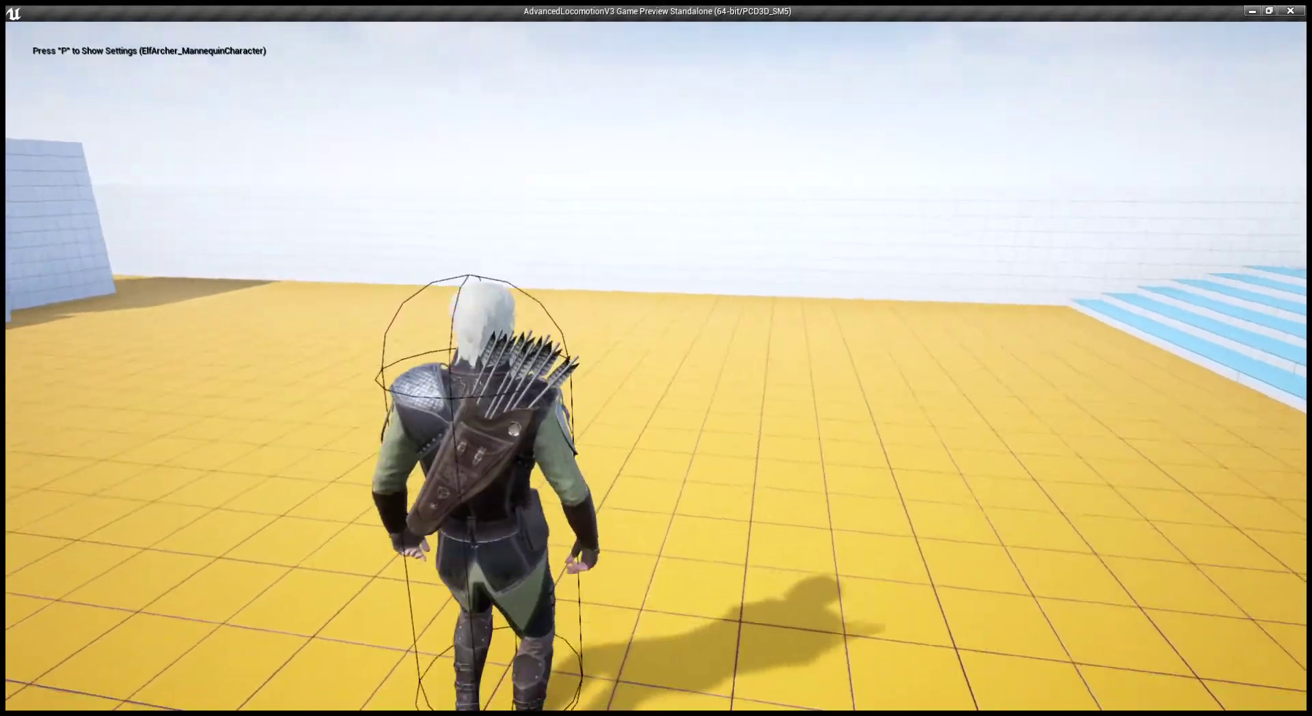
key("s")
key("1")
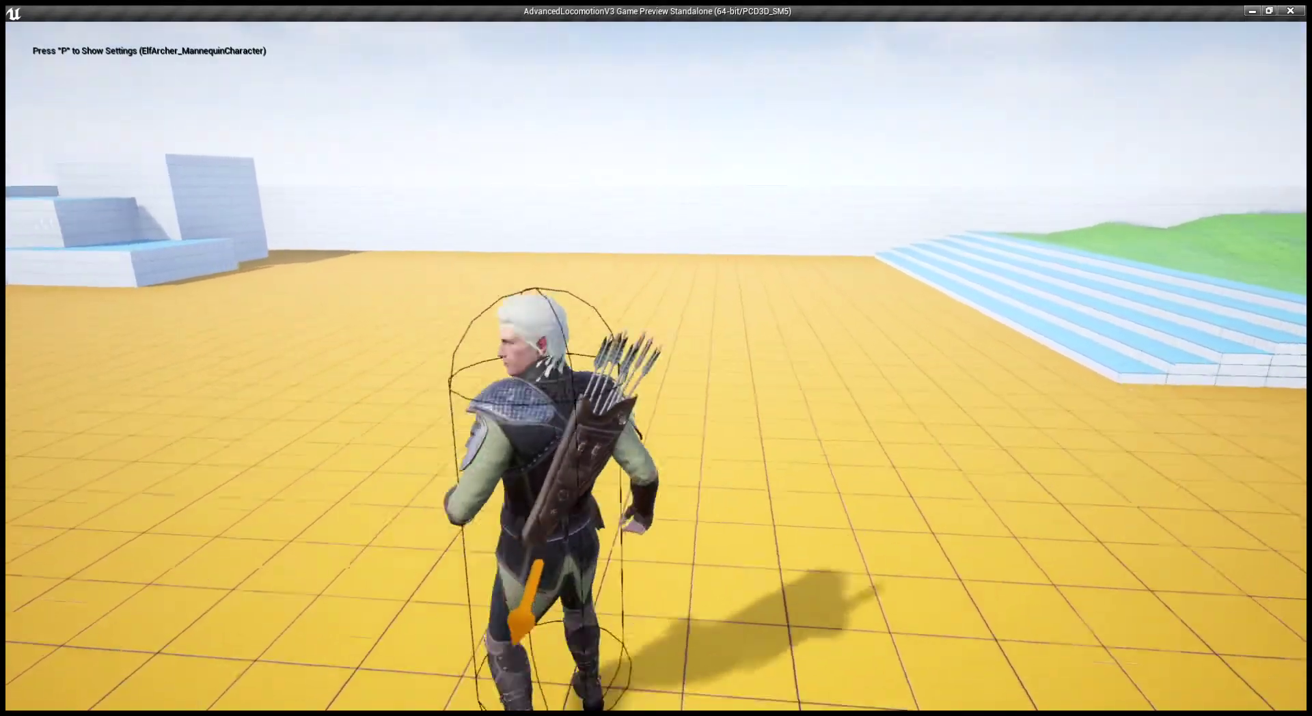